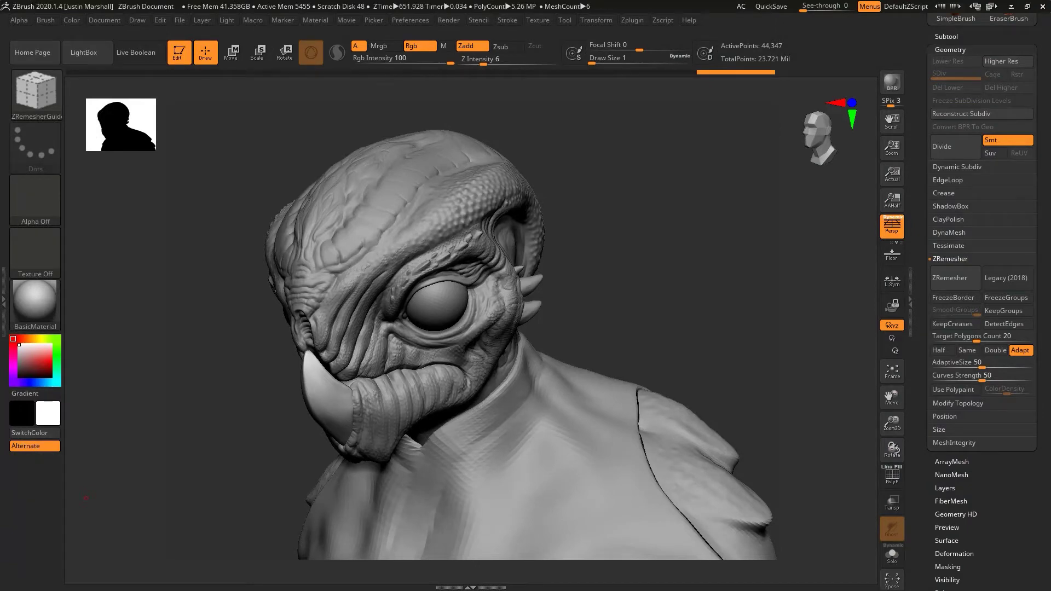
Make the head the active subtool and drop it to subdivision level 1.
drag(630, 318, 635, 309)
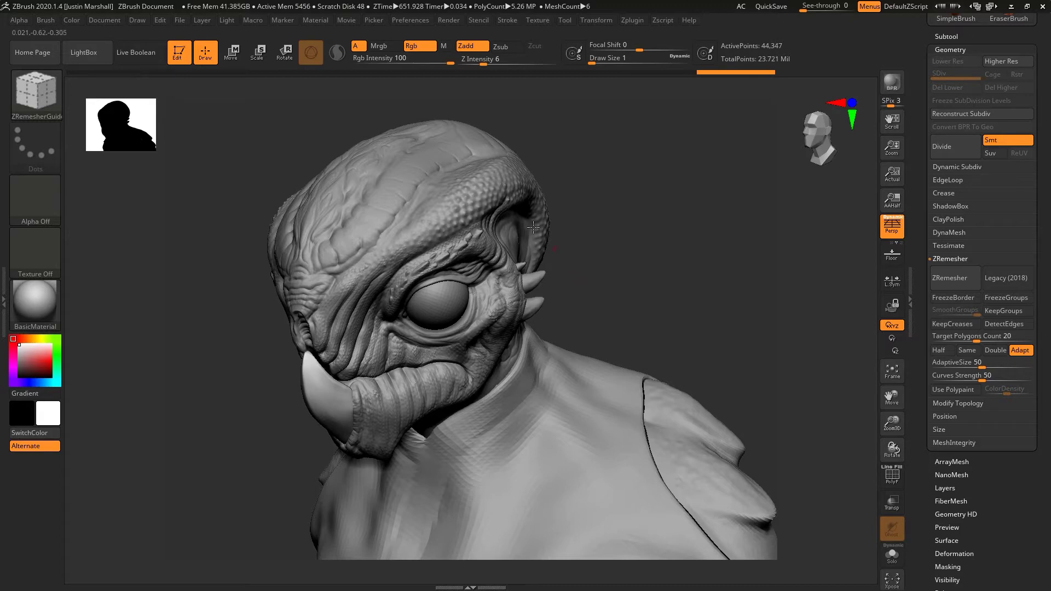
alt+click(428, 195)
mouse_move(622, 282)
mouse_down()
mouse_move(667, 290)
mouse_move(669, 317)
mouse_up()
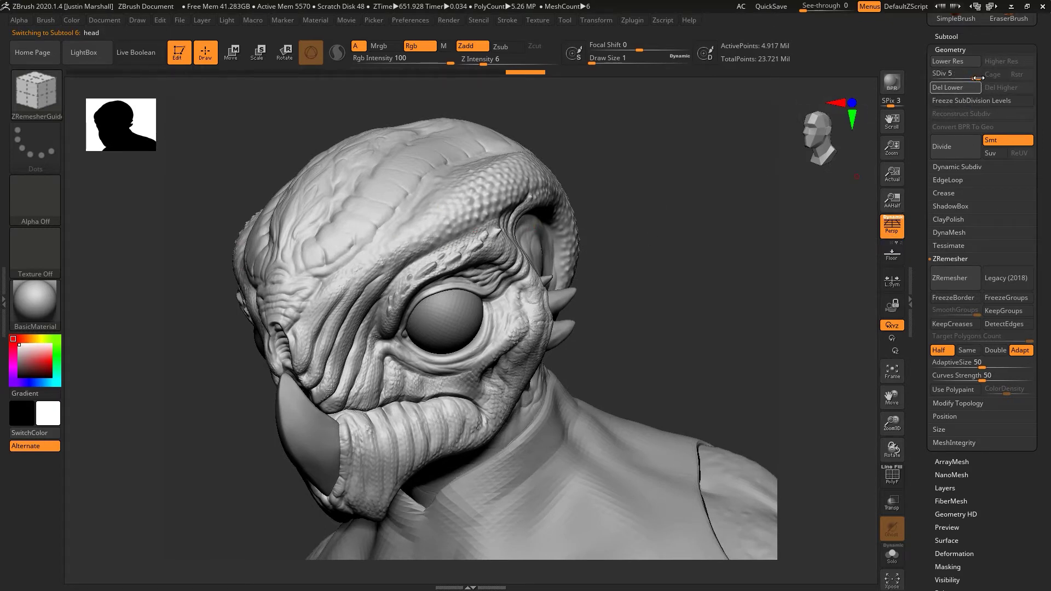
drag(974, 79, 955, 79)
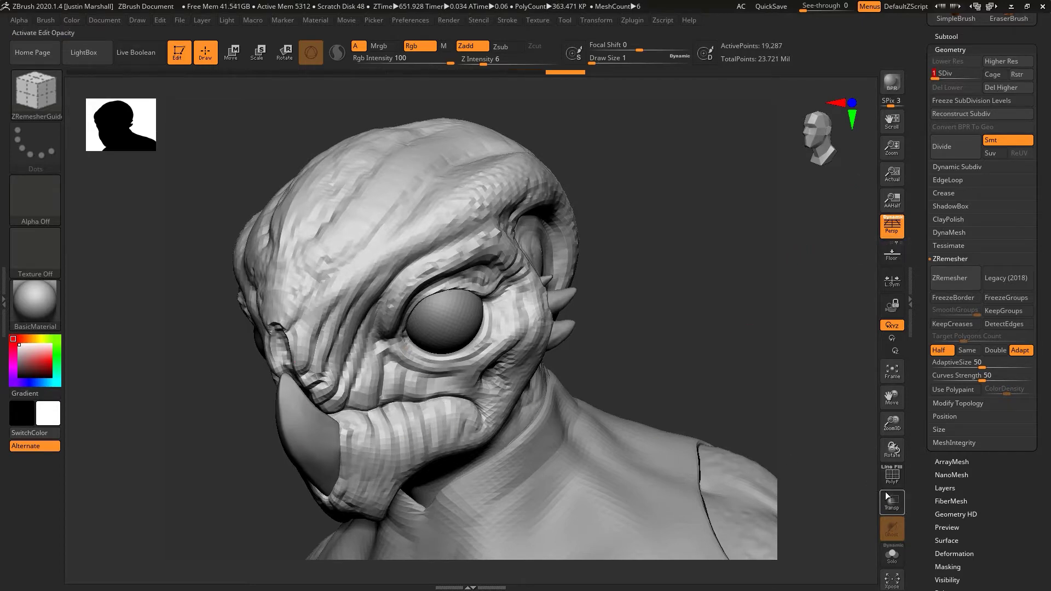
Show the polygon wireframe (PolyF) and orbit the head round to a frontal view.
click(892, 477)
drag(719, 324, 698, 323)
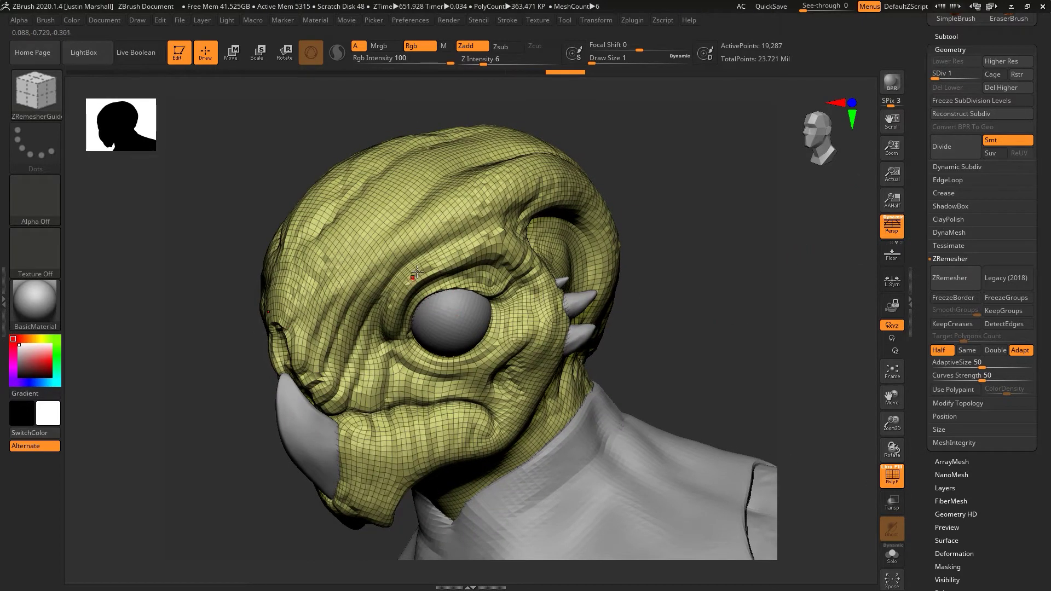
drag(734, 301, 655, 352)
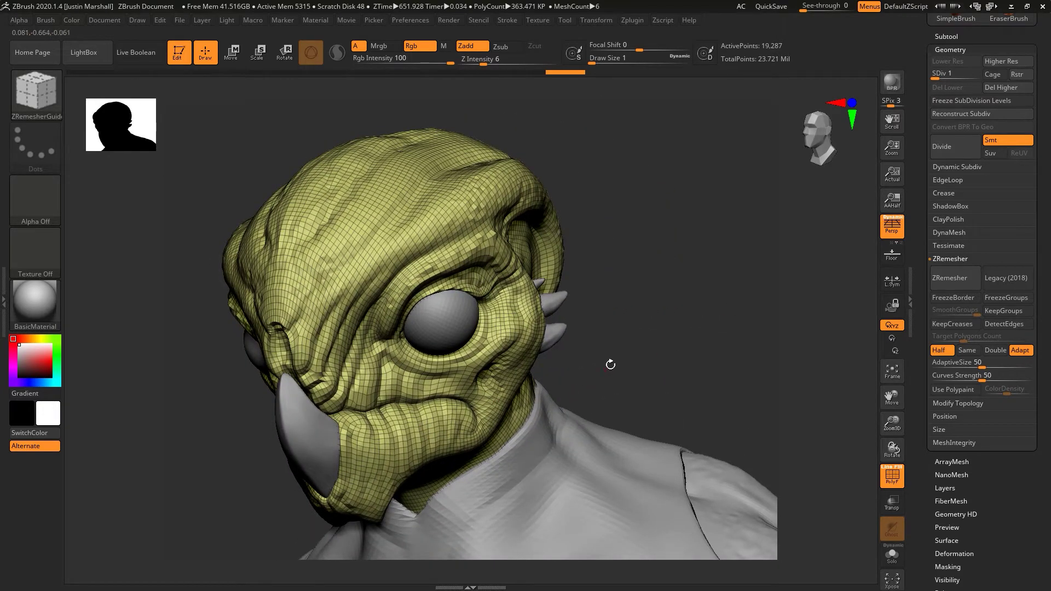
mouse_move(610, 363)
mouse_down()
mouse_move(643, 370)
mouse_move(579, 353)
mouse_up()
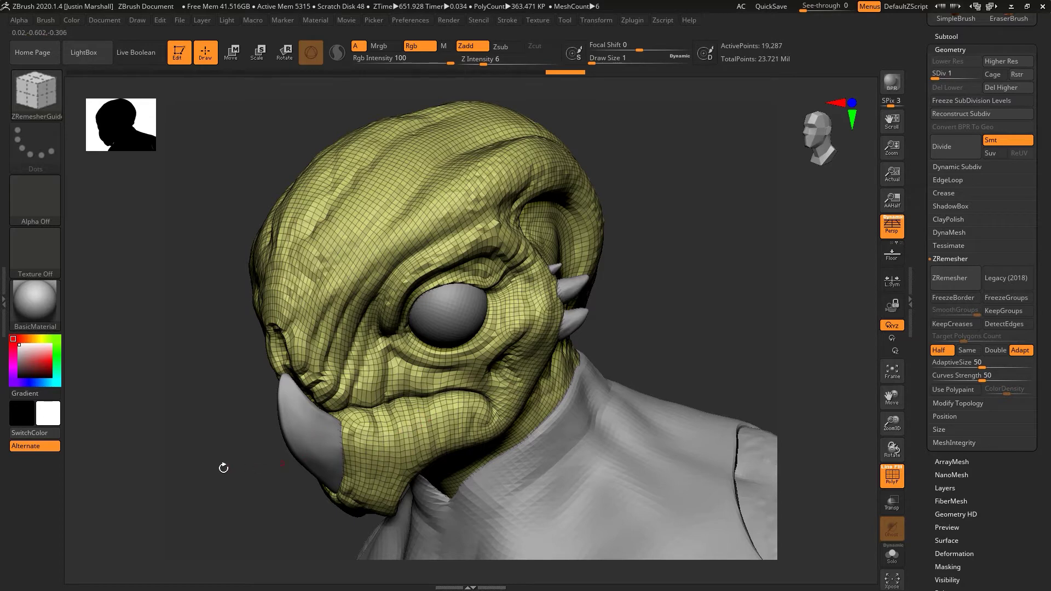
drag(197, 476, 324, 349)
mouse_move(205, 386)
mouse_down()
mouse_move(615, 364)
mouse_move(600, 356)
mouse_up()
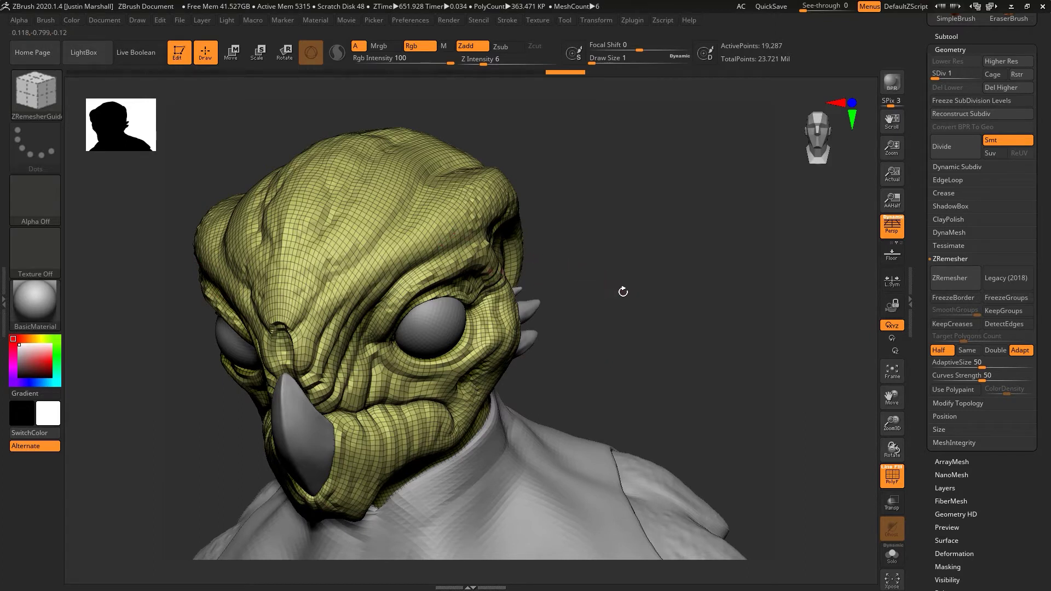
Delete the head's higher subdivision levels, duplicate it as head1, and reselect the original head.
mouse_move(685, 271)
mouse_down()
mouse_move(676, 265)
mouse_move(673, 331)
mouse_up()
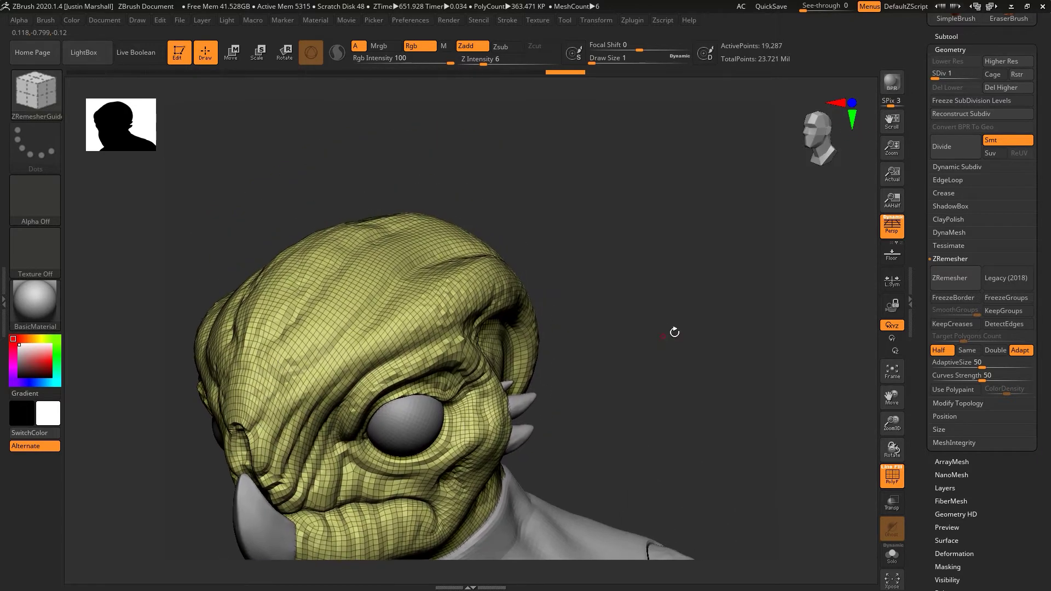
click(1009, 88)
click(946, 37)
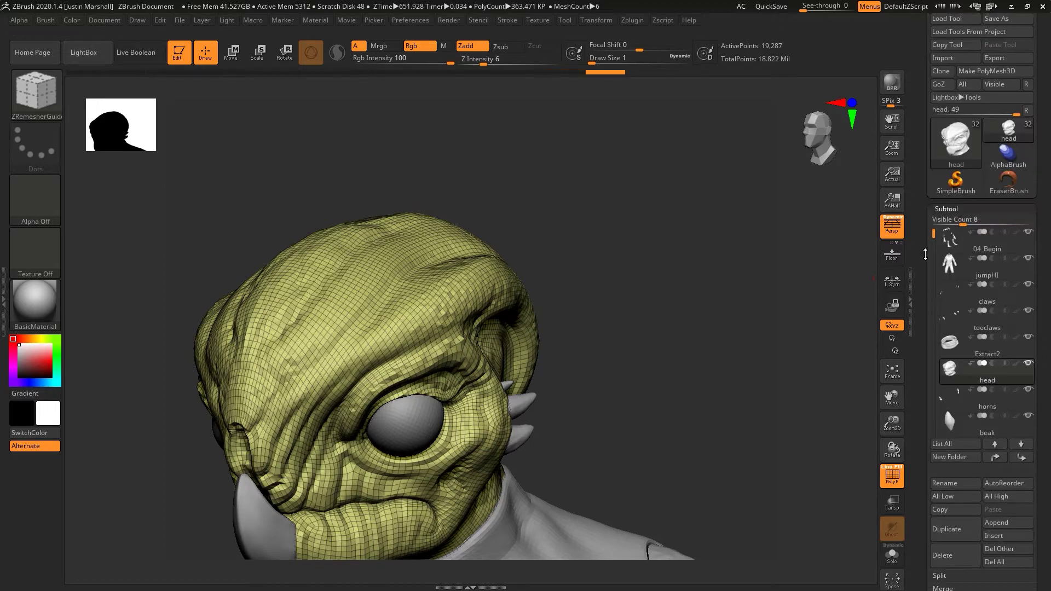
drag(921, 123, 922, 230)
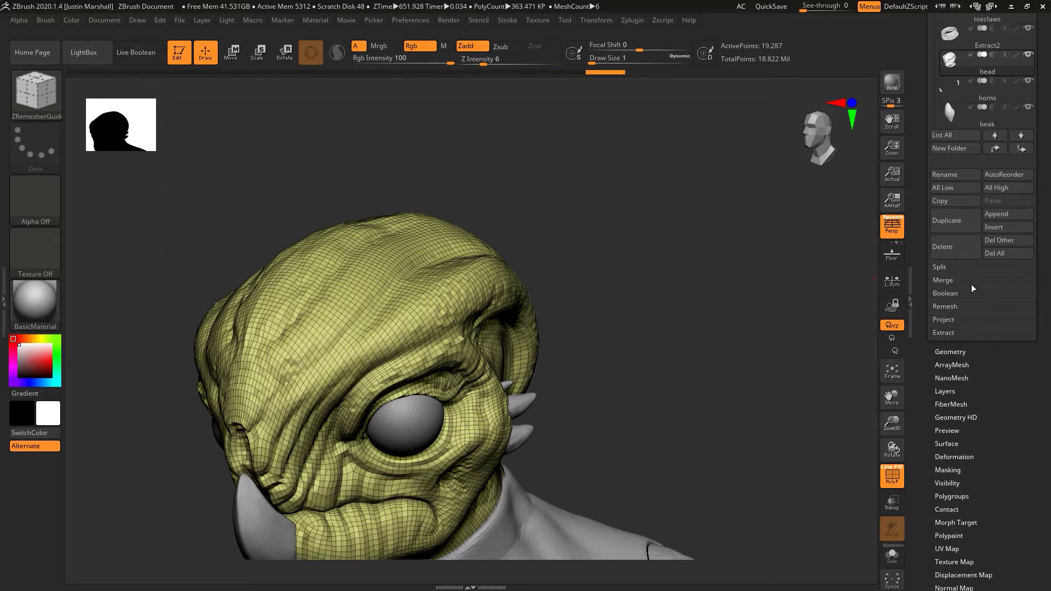
click(964, 219)
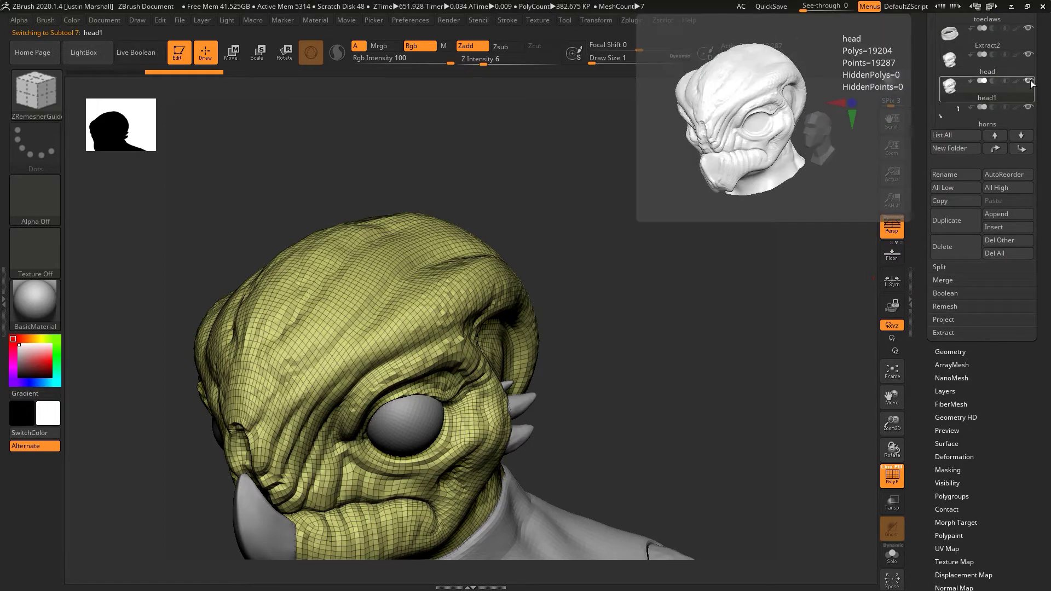
click(1019, 74)
mouse_move(739, 246)
mouse_down()
mouse_move(684, 298)
mouse_move(695, 313)
mouse_up()
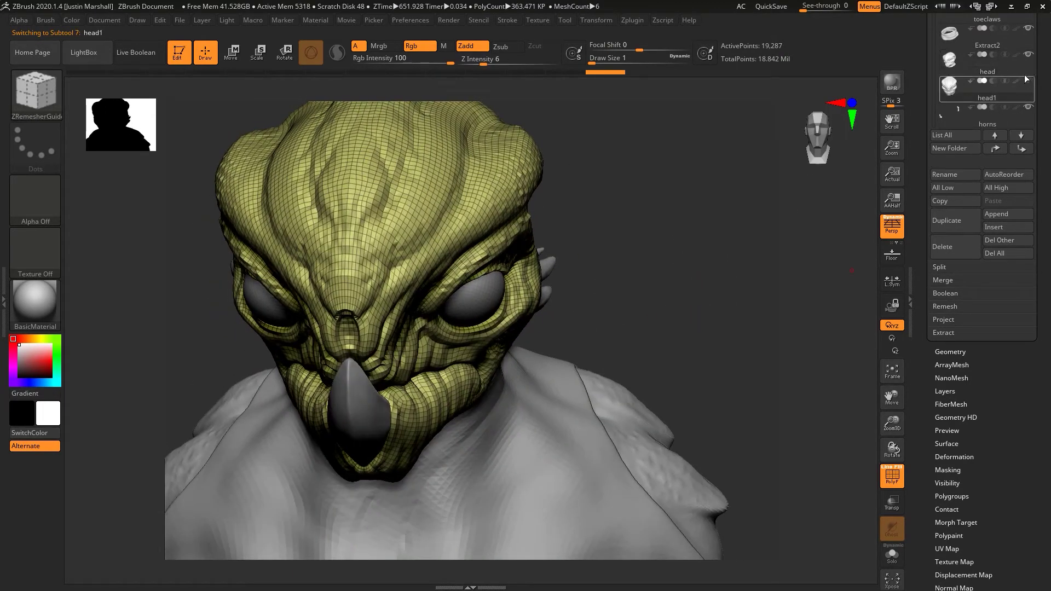
On head1, draw a ZRemesherGuide curve over the skull and enable symmetry in Transform.
click(985, 92)
mouse_move(640, 284)
mouse_down()
mouse_move(674, 294)
mouse_move(200, 109)
mouse_up()
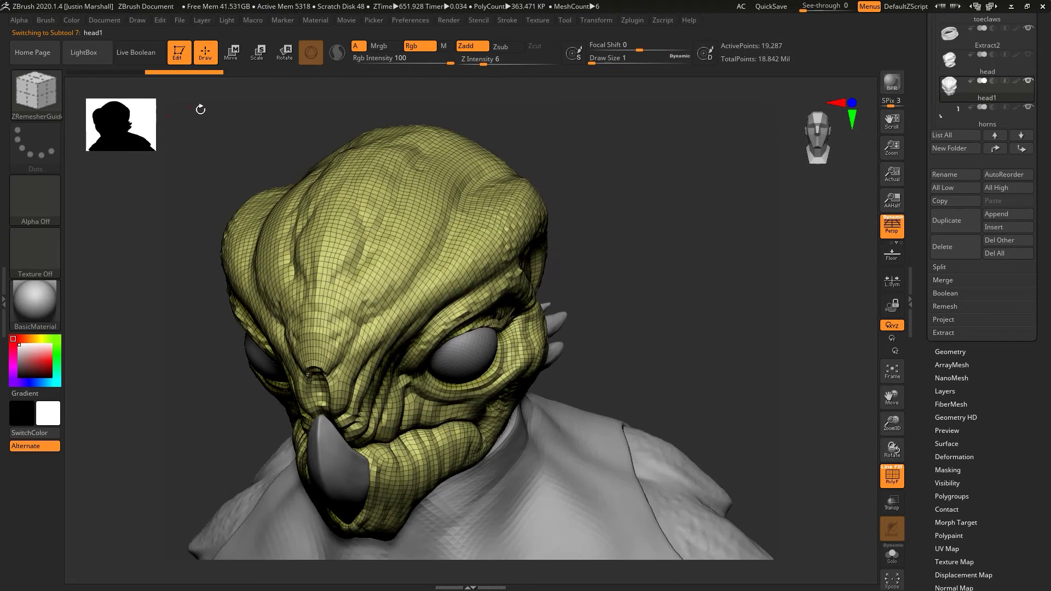
drag(702, 218, 647, 242)
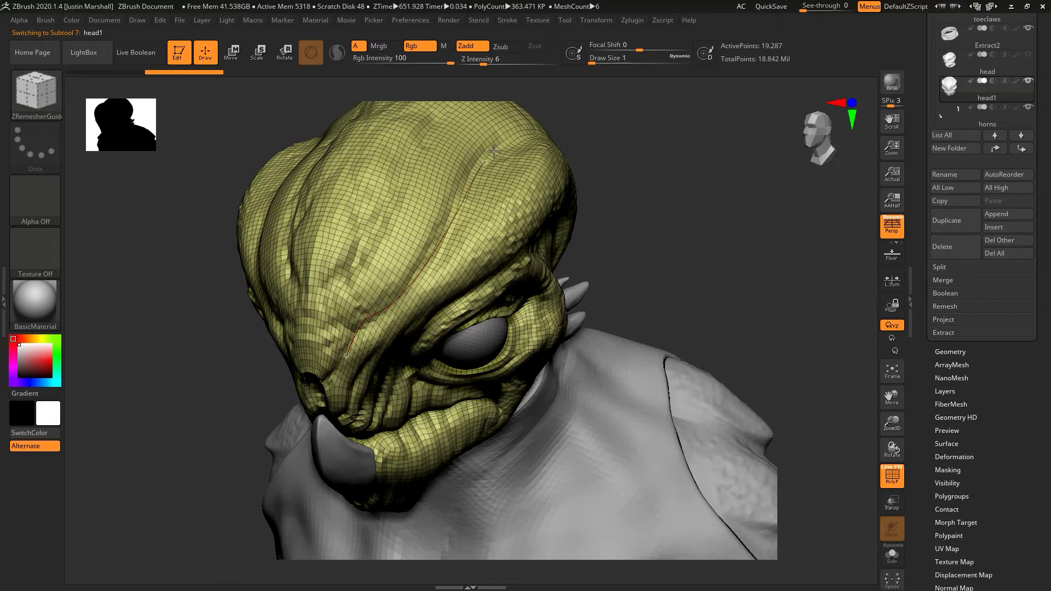
drag(493, 151, 537, 163)
shift+drag(631, 263, 632, 249)
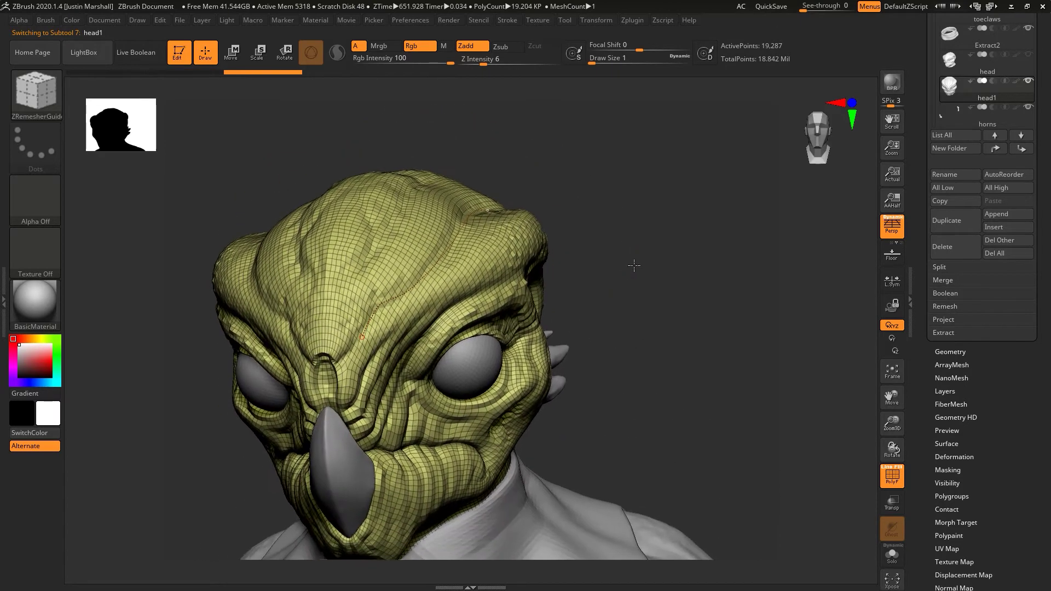
click(567, 23)
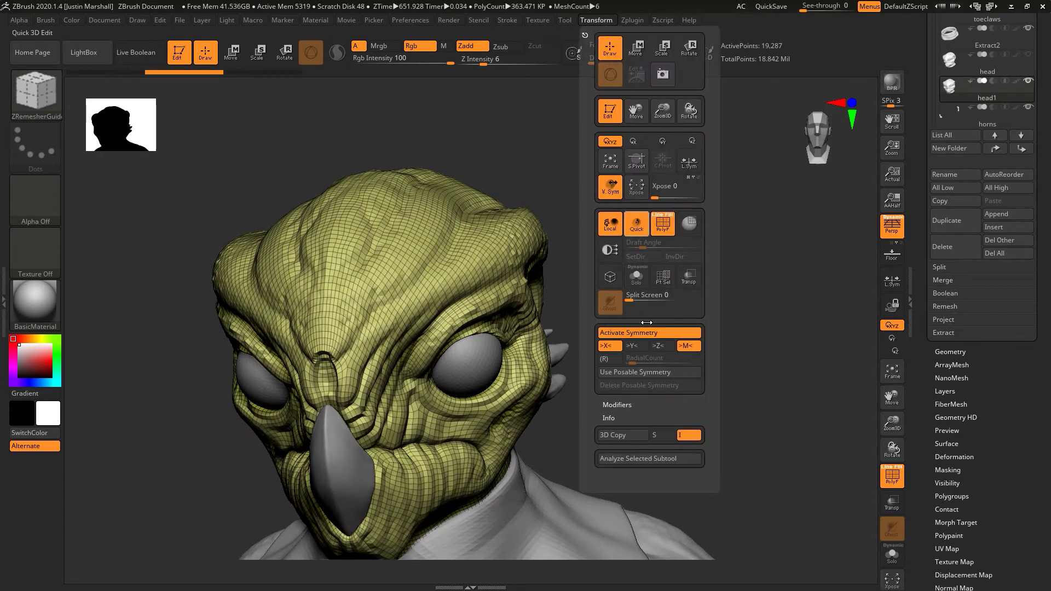
mouse_move(638, 224)
mouse_down()
mouse_move(524, 175)
mouse_move(366, 308)
mouse_up()
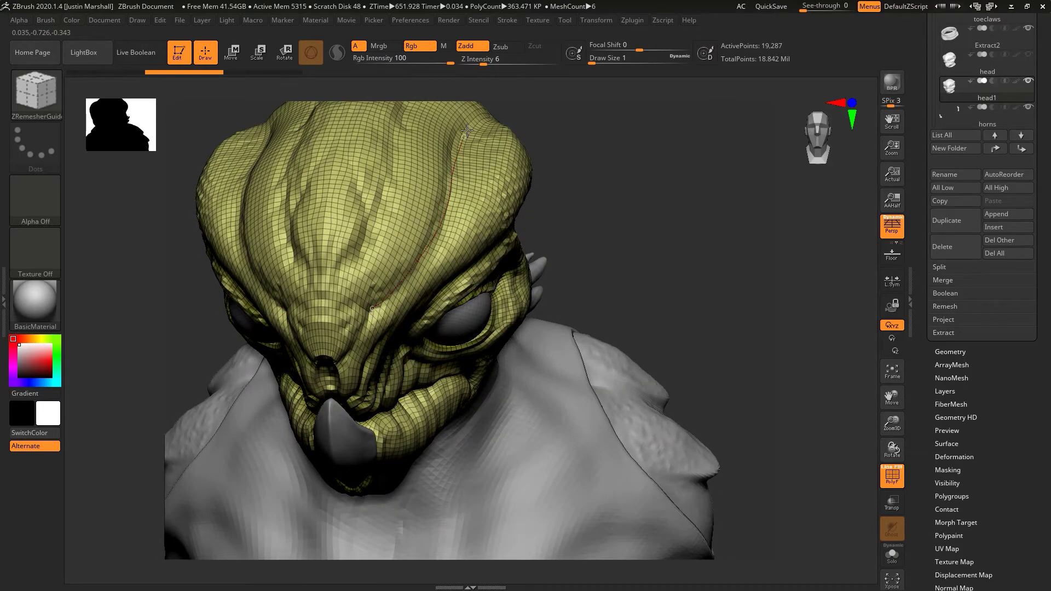
mouse_move(608, 263)
mouse_down()
mouse_move(624, 233)
mouse_move(699, 275)
mouse_move(428, 265)
mouse_up()
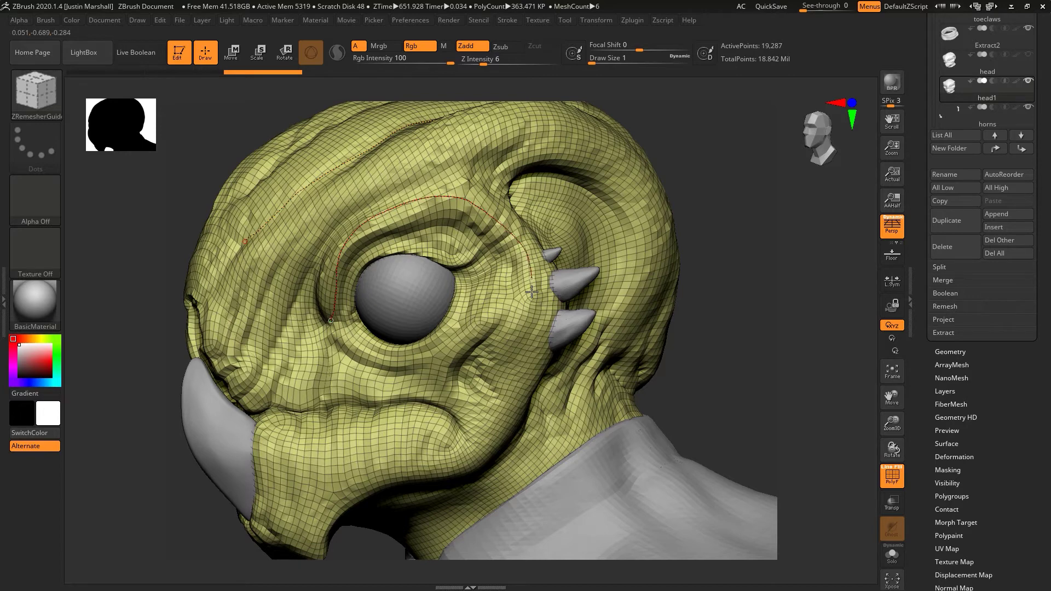
Draw guide curves around the eye and down the cheek, then remove stray guide dots on the forehead.
drag(512, 334, 513, 336)
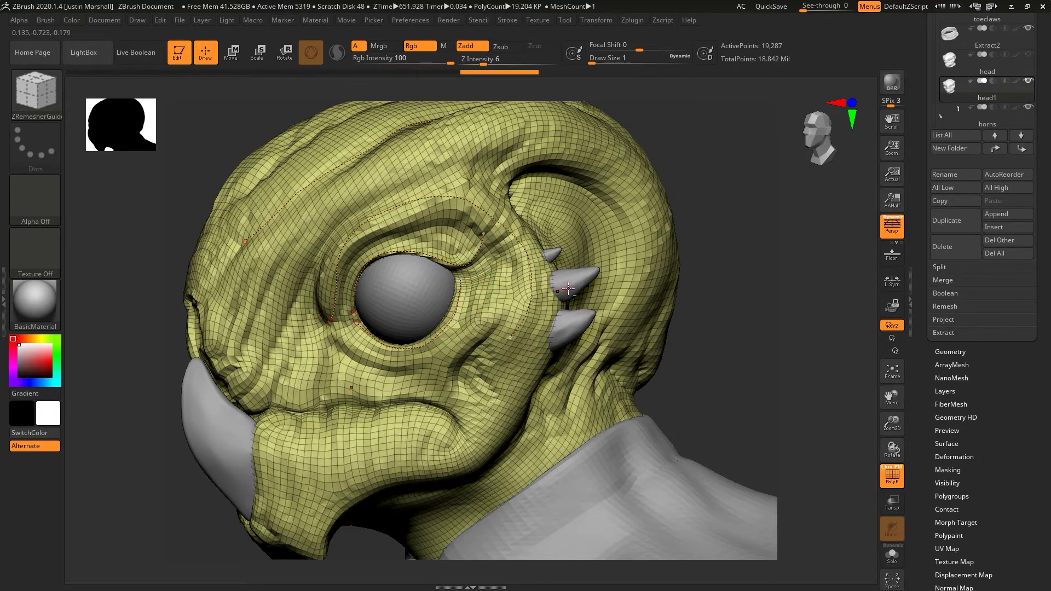
mouse_move(690, 354)
mouse_down()
mouse_move(708, 365)
mouse_move(694, 369)
mouse_up()
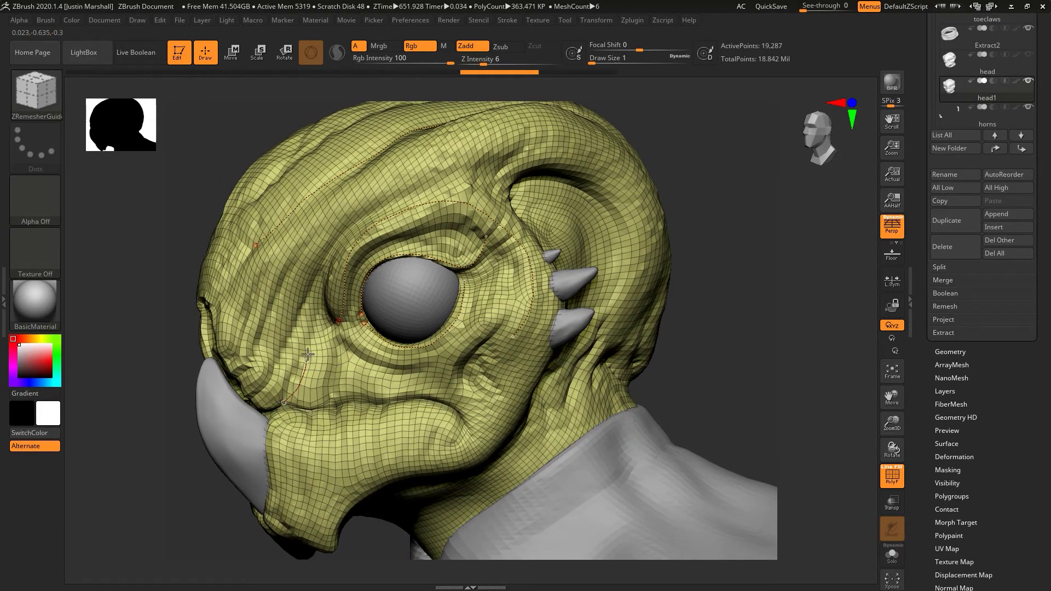
drag(322, 315, 303, 406)
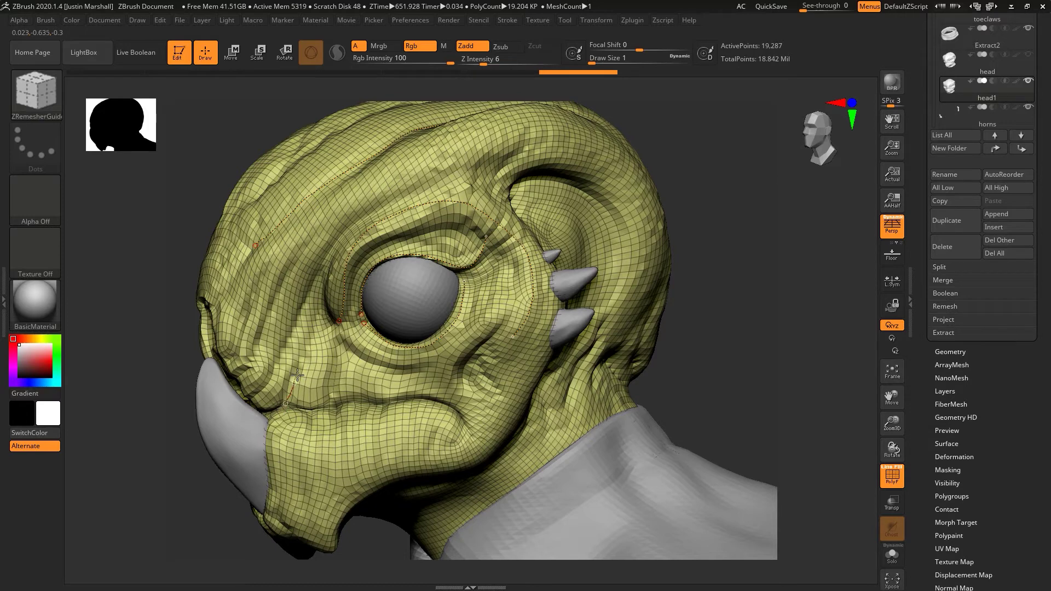
drag(325, 314, 327, 316)
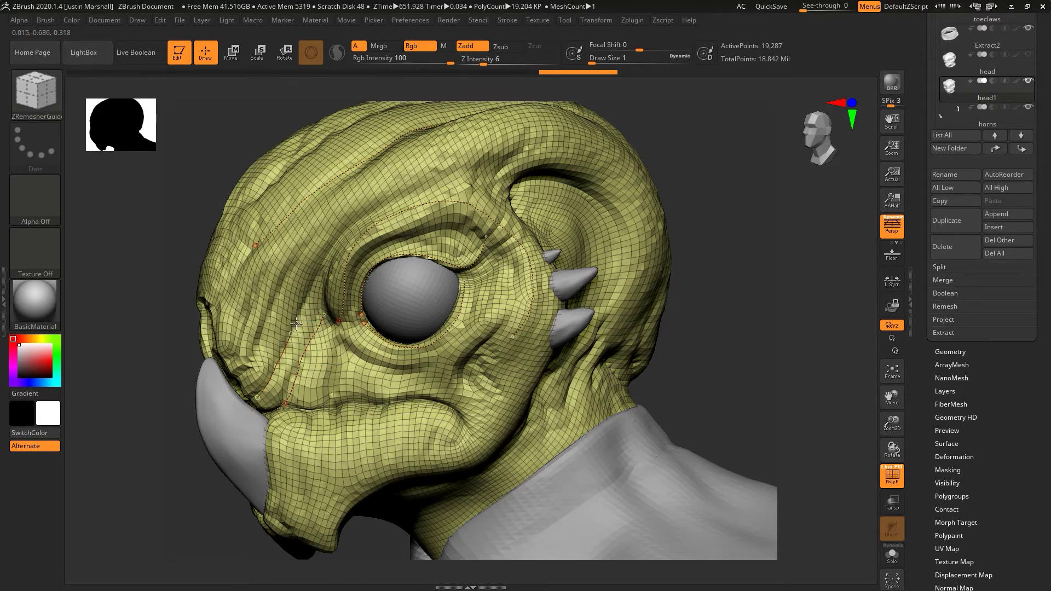
mouse_move(267, 362)
mouse_down()
mouse_move(257, 371)
mouse_move(629, 344)
mouse_move(605, 357)
mouse_up()
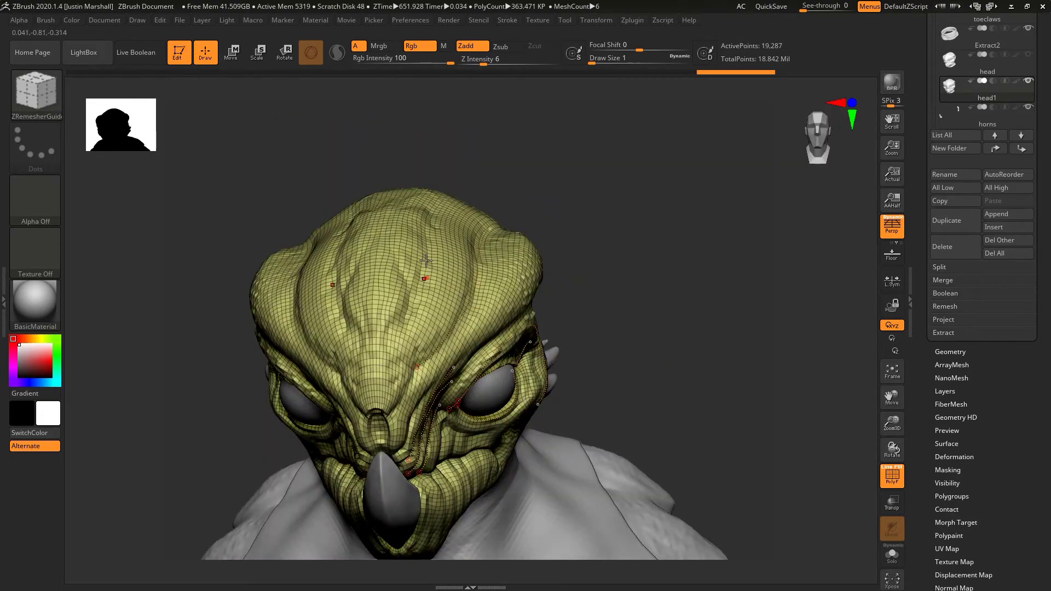
click(426, 261)
mouse_move(587, 336)
mouse_down()
mouse_move(596, 292)
mouse_move(877, 352)
mouse_up()
ZRemesh the head with Same polygon count and Curves Strength 70.
click(951, 352)
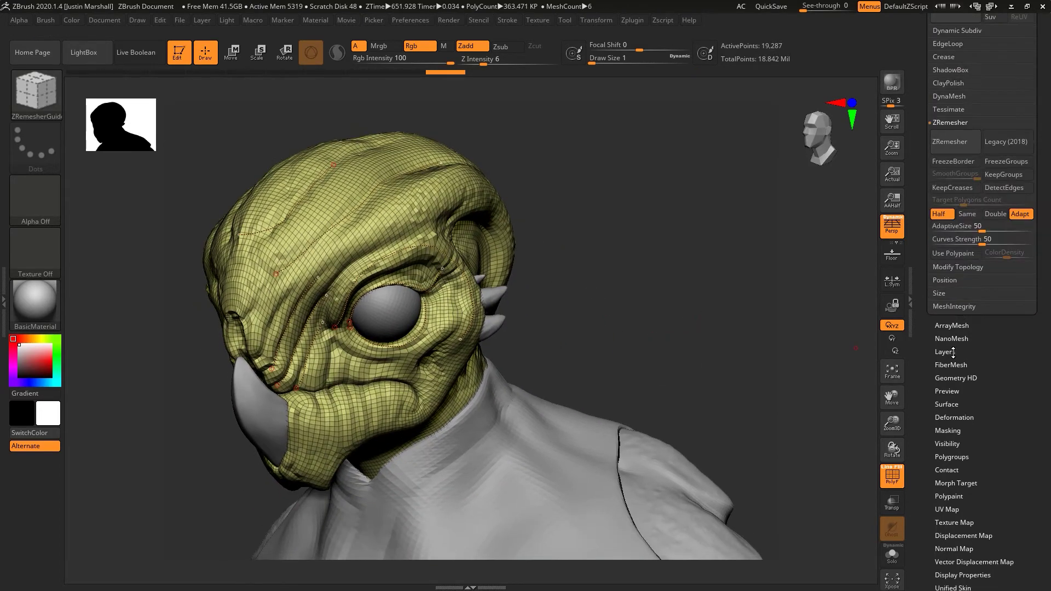
click(968, 215)
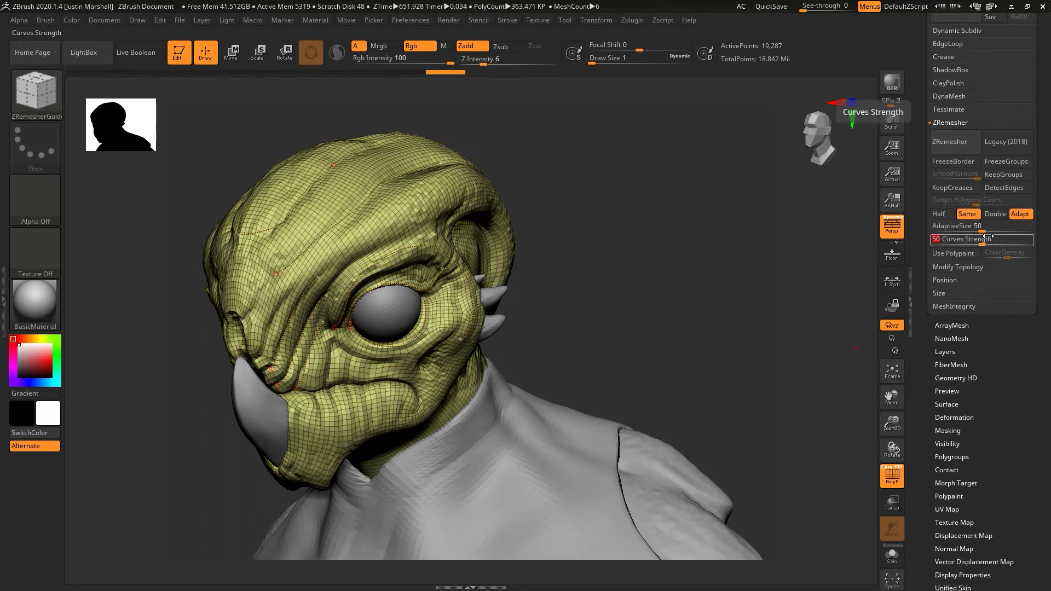
drag(978, 240, 1000, 239)
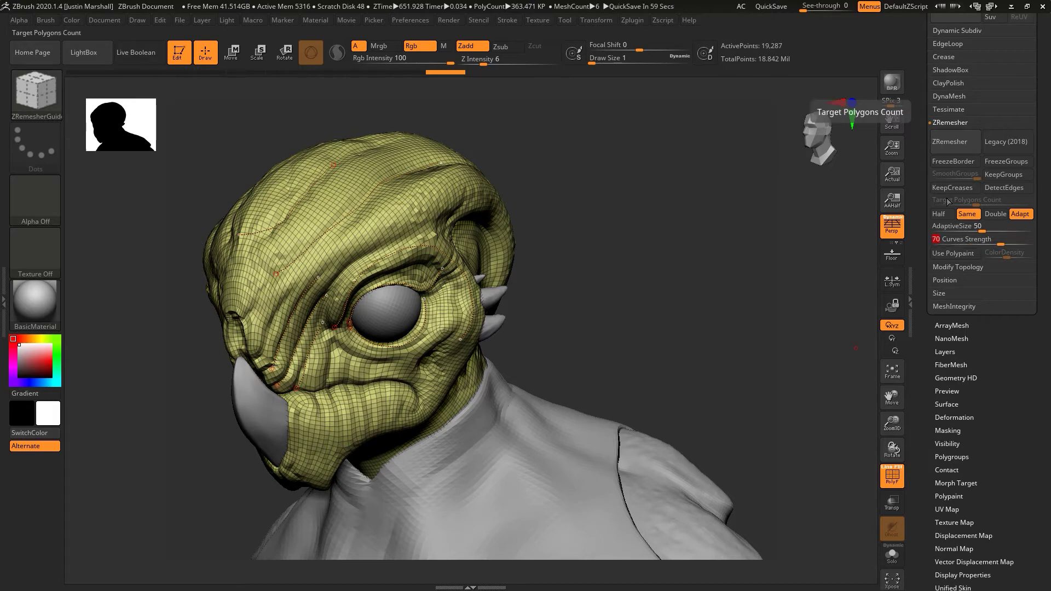
click(956, 142)
mouse_move(675, 276)
mouse_down()
mouse_move(650, 297)
mouse_move(820, 312)
mouse_up()
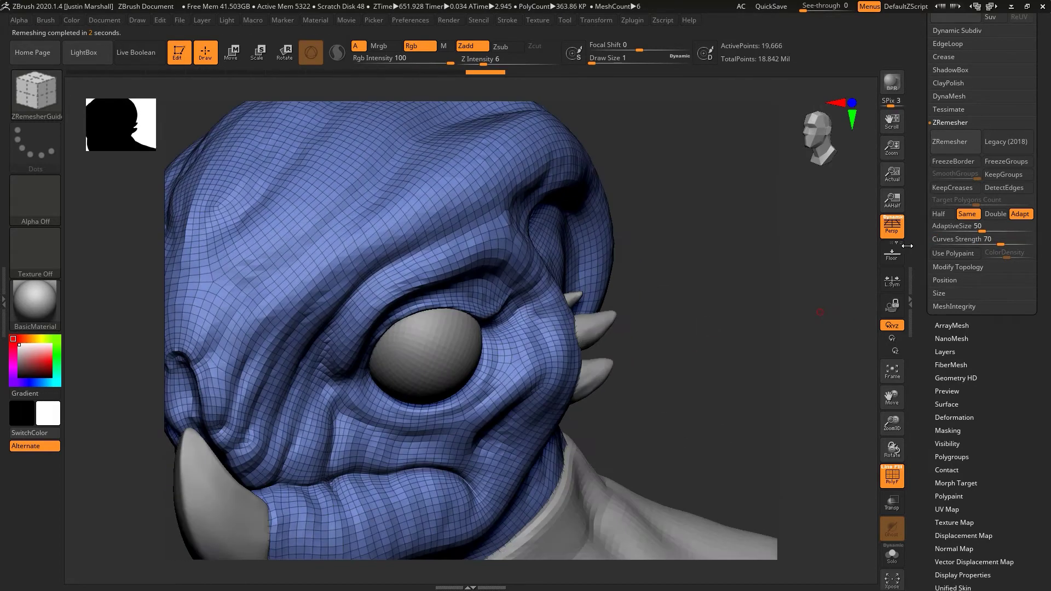
scroll(923, 210, up, 5)
scroll(923, 208, up, 3)
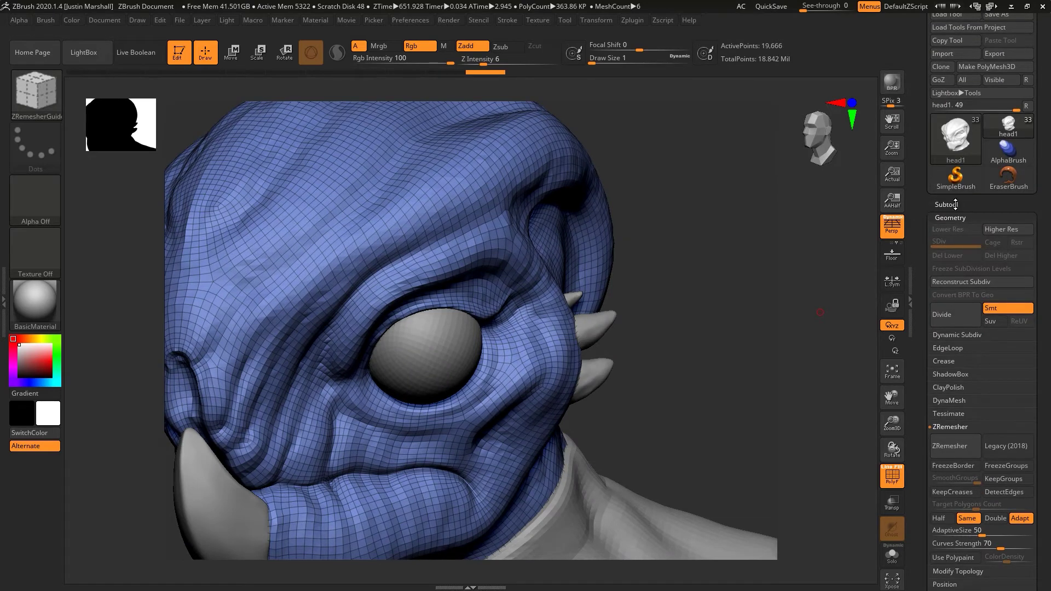
Show the original head and remeshed head1 together, then isolate head1 with Solo and zoom in.
mouse_move(797, 305)
mouse_down()
mouse_move(711, 454)
mouse_move(920, 398)
mouse_up()
scroll(982, 331, down, 3)
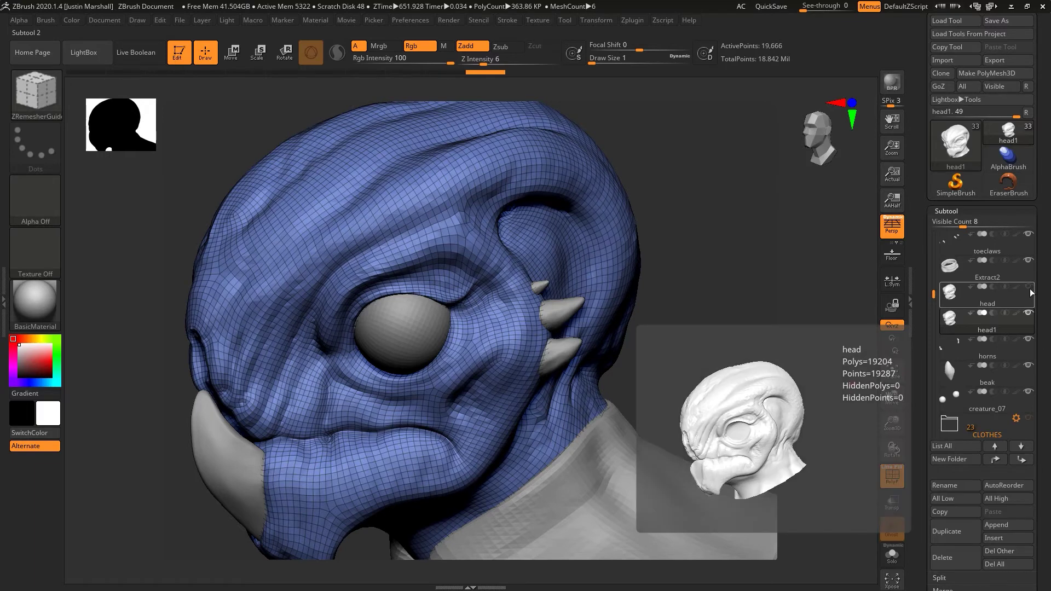
click(1029, 288)
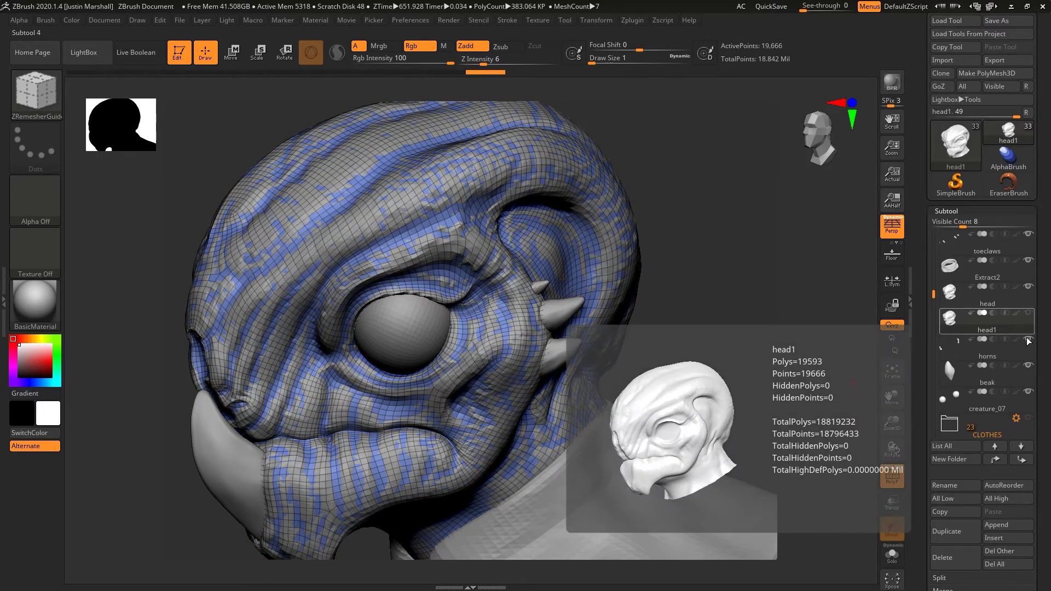
click(1028, 340)
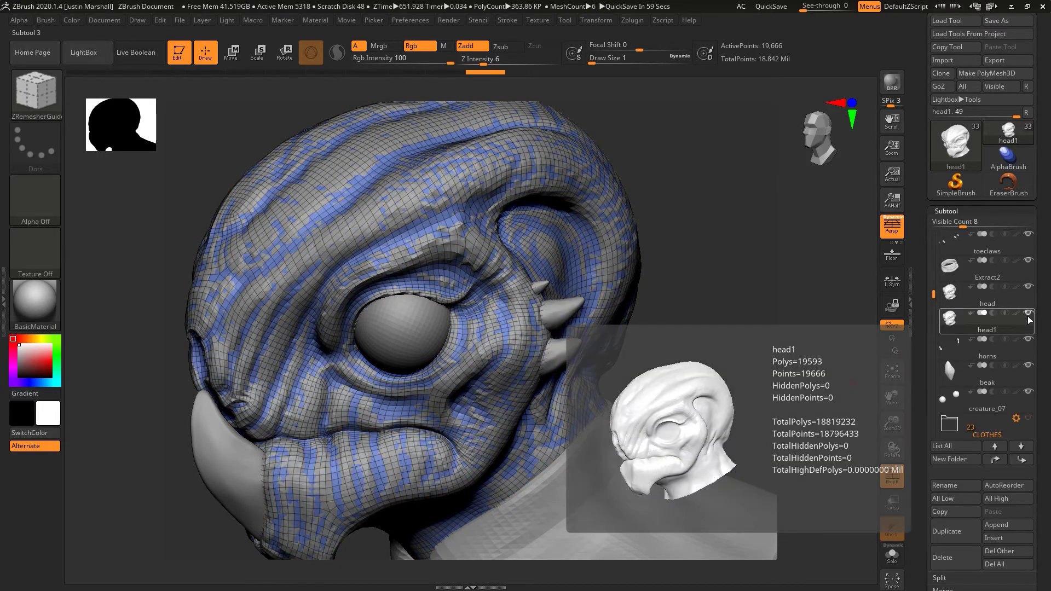
click(1002, 308)
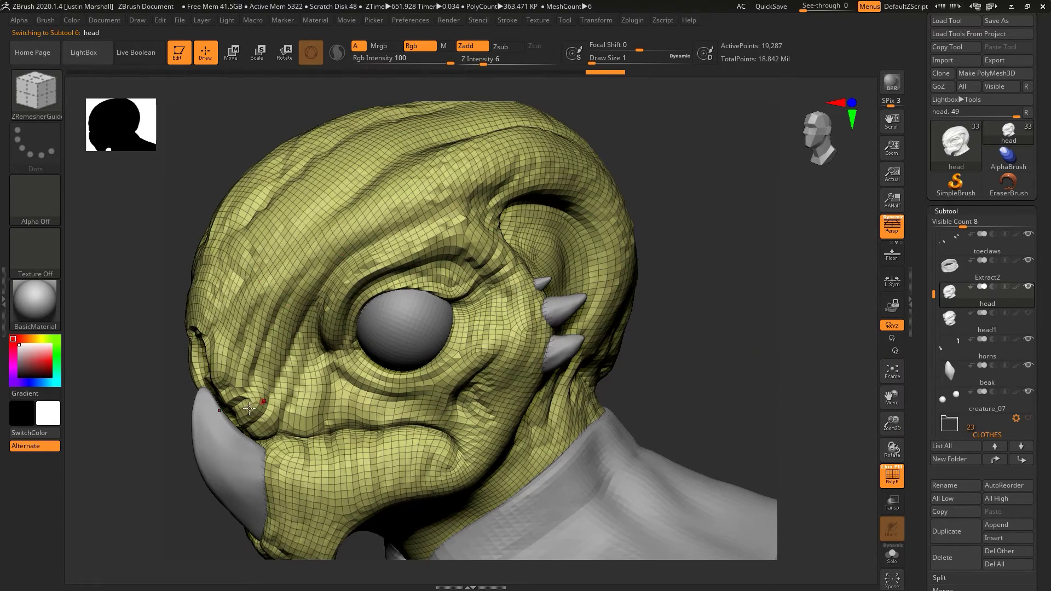
click(1026, 313)
click(985, 327)
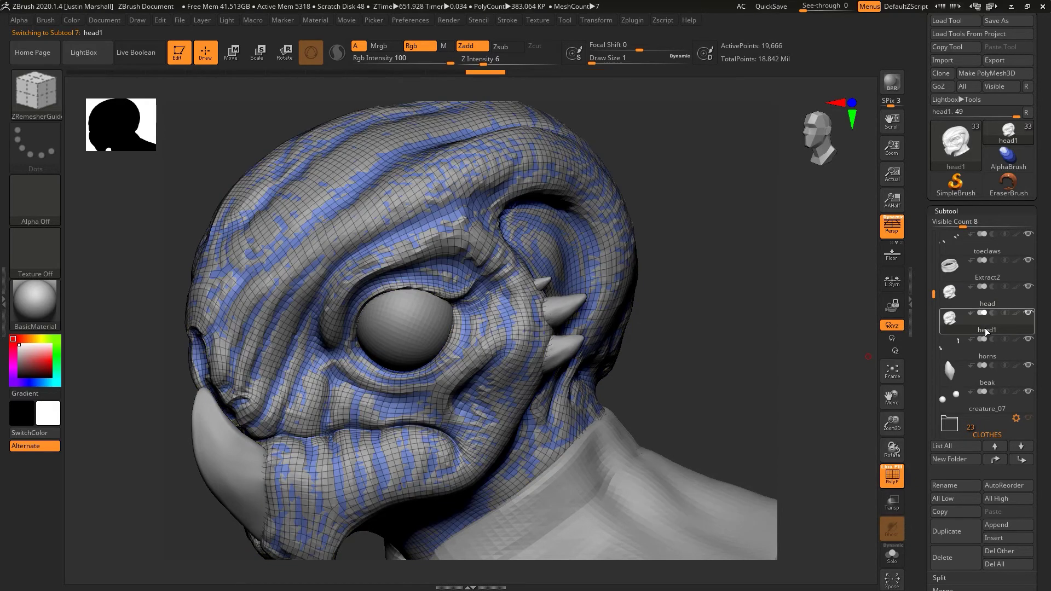
click(892, 555)
mouse_move(724, 408)
alt+mouse_down()
mouse_move(745, 404)
mouse_move(722, 407)
alt+mouse_up()
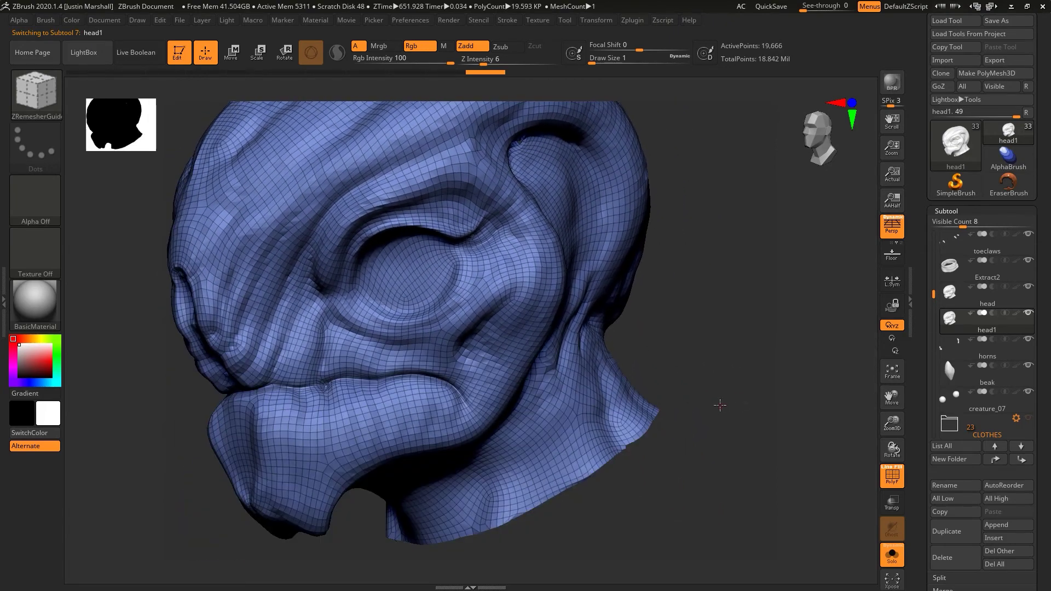
Switch back and forth between head and head1 to compare their topology.
click(967, 299)
mouse_move(977, 324)
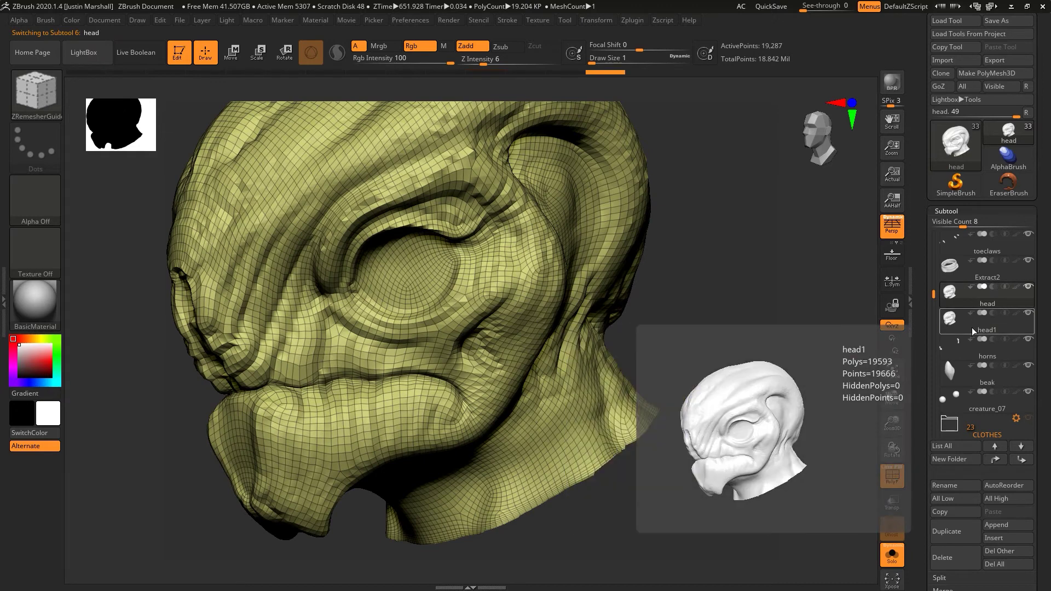
click(971, 328)
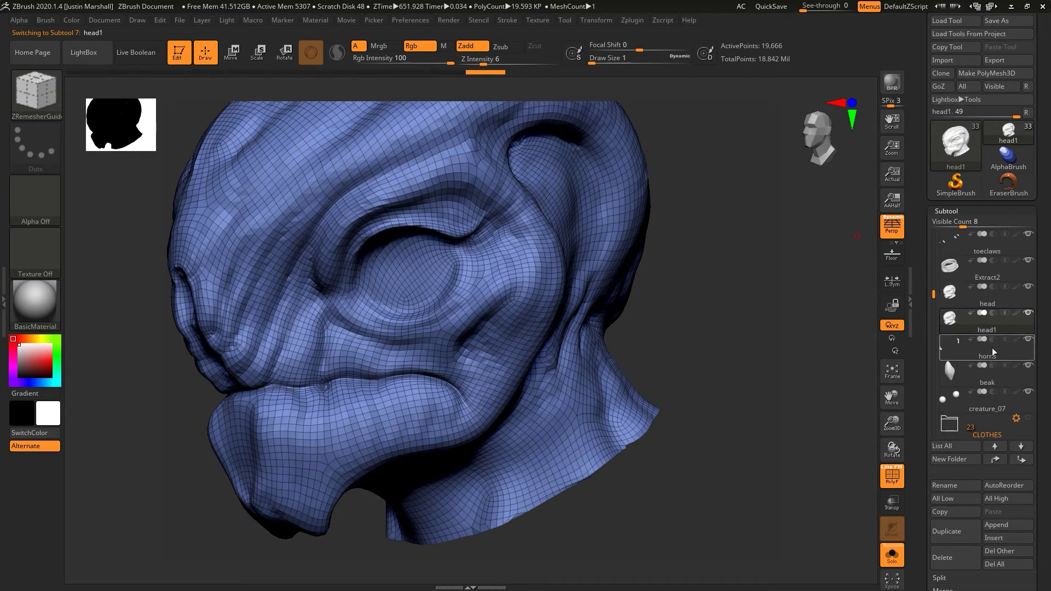
click(984, 302)
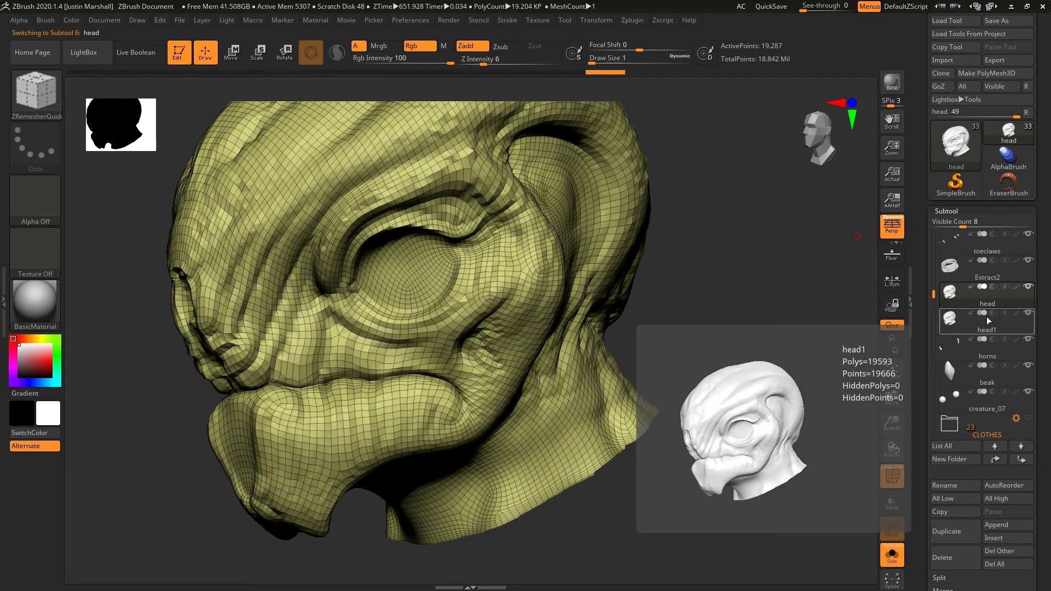
click(987, 319)
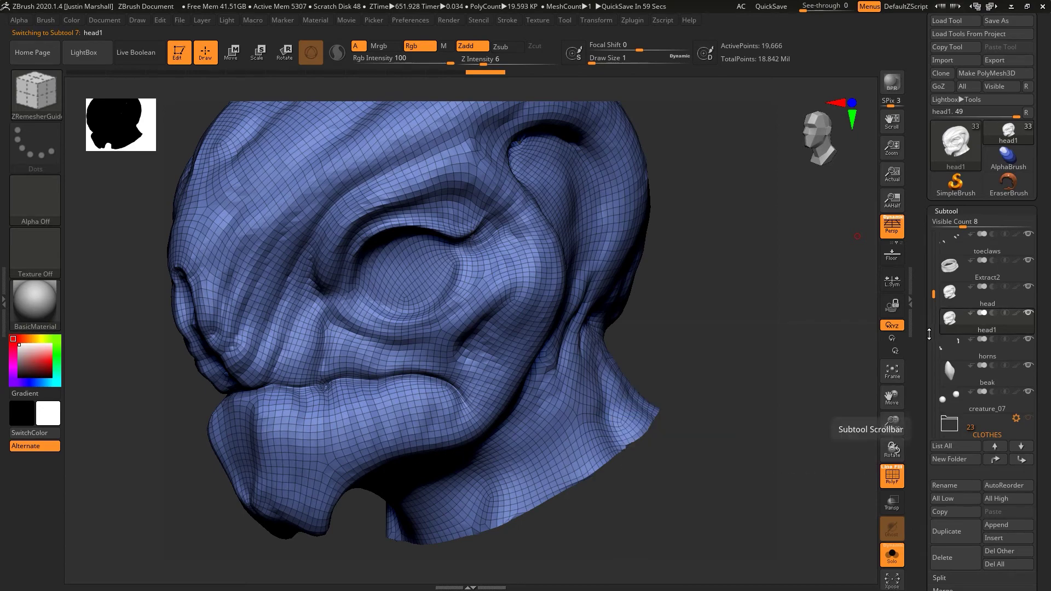
mouse_move(678, 351)
mouse_down()
mouse_move(692, 370)
mouse_move(986, 396)
mouse_up()
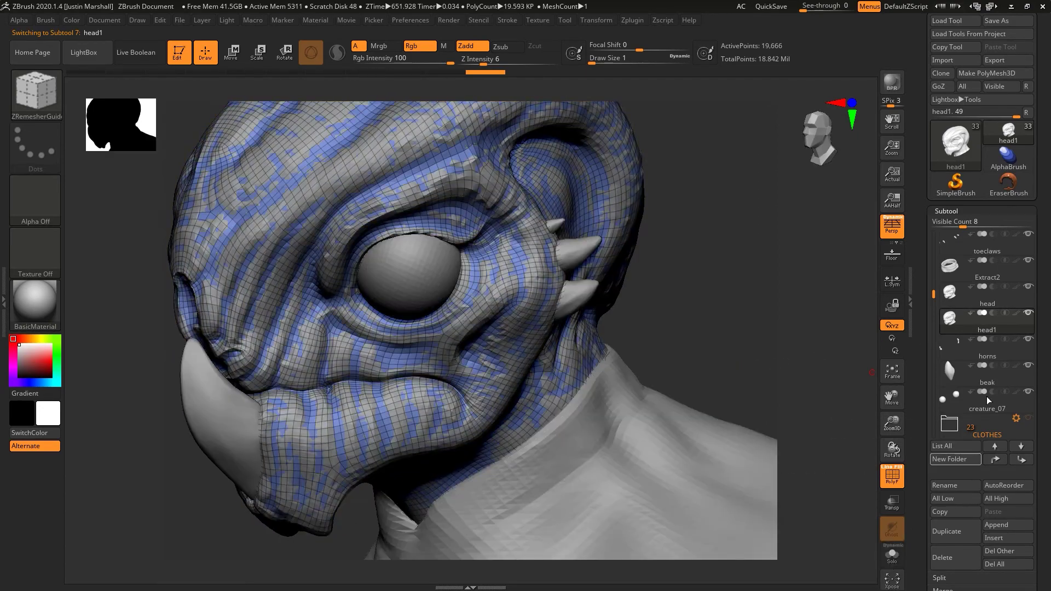
Delete the original head subtool, leaving remeshed head1 on the creature's body.
click(983, 302)
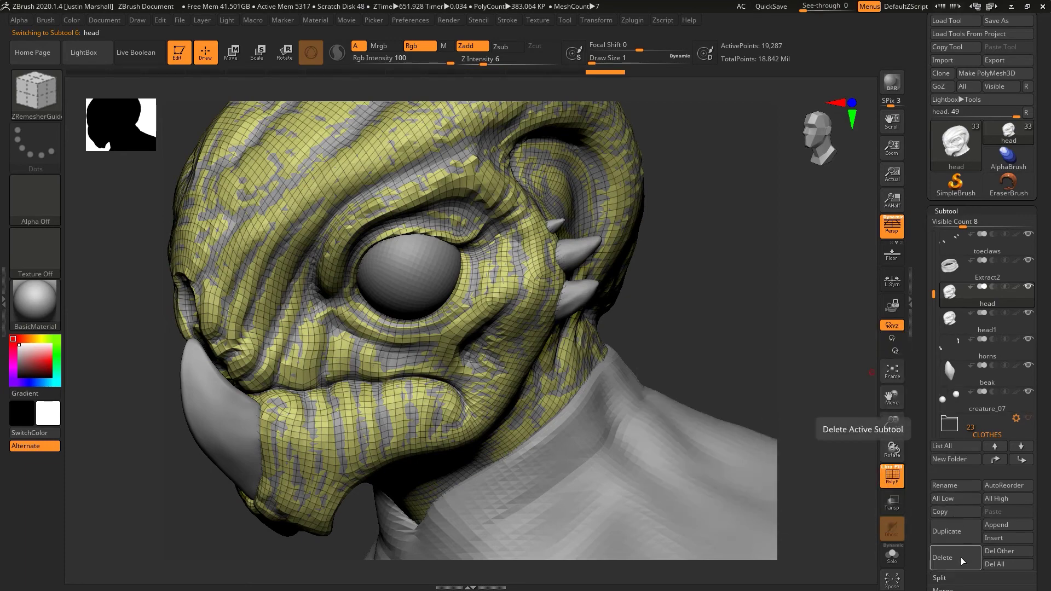
click(961, 557)
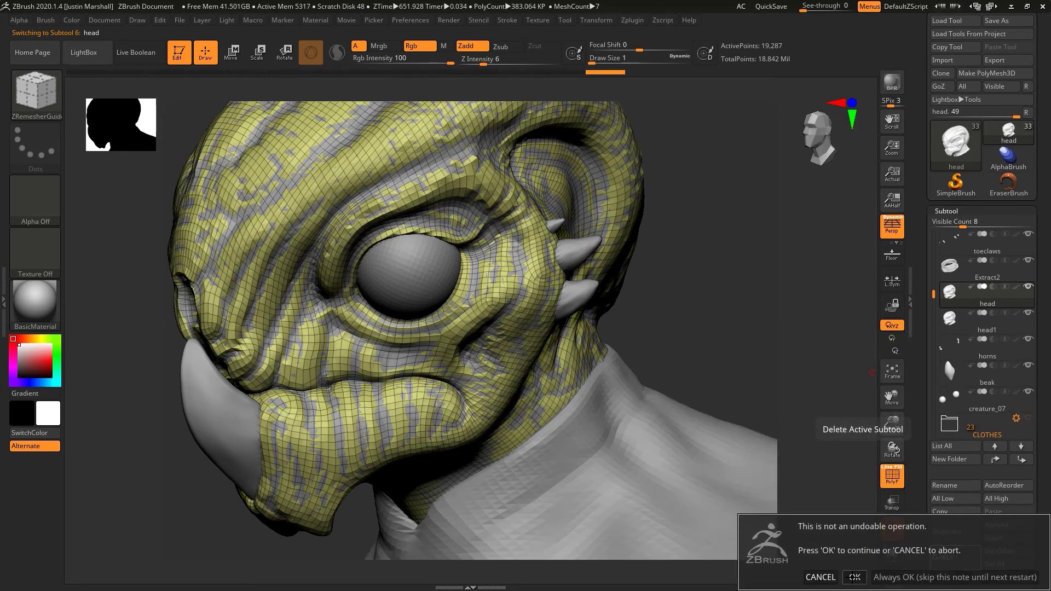
click(854, 578)
drag(662, 346, 678, 319)
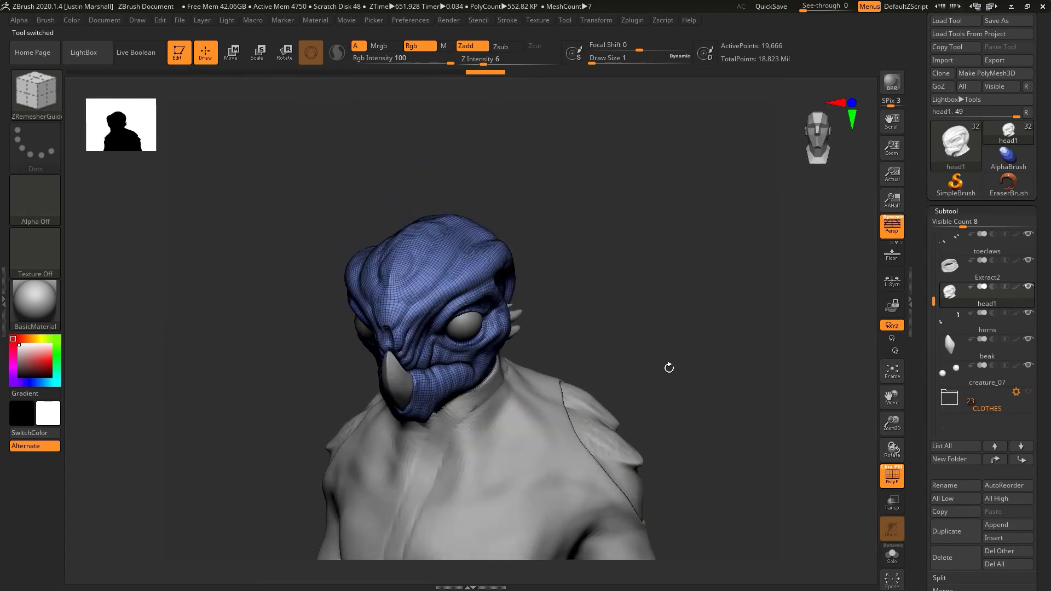
drag(679, 319, 680, 329)
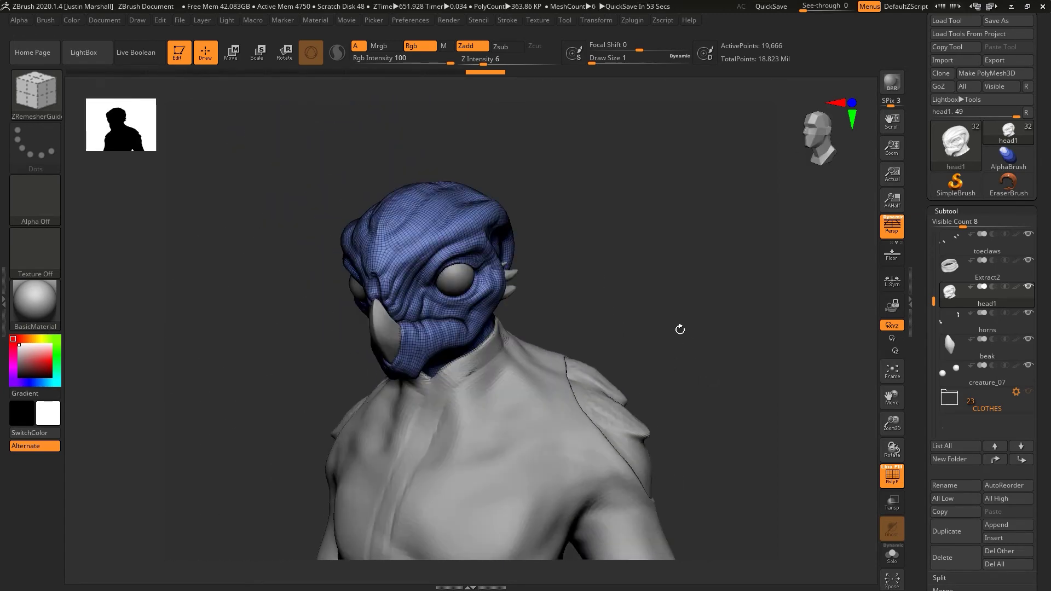